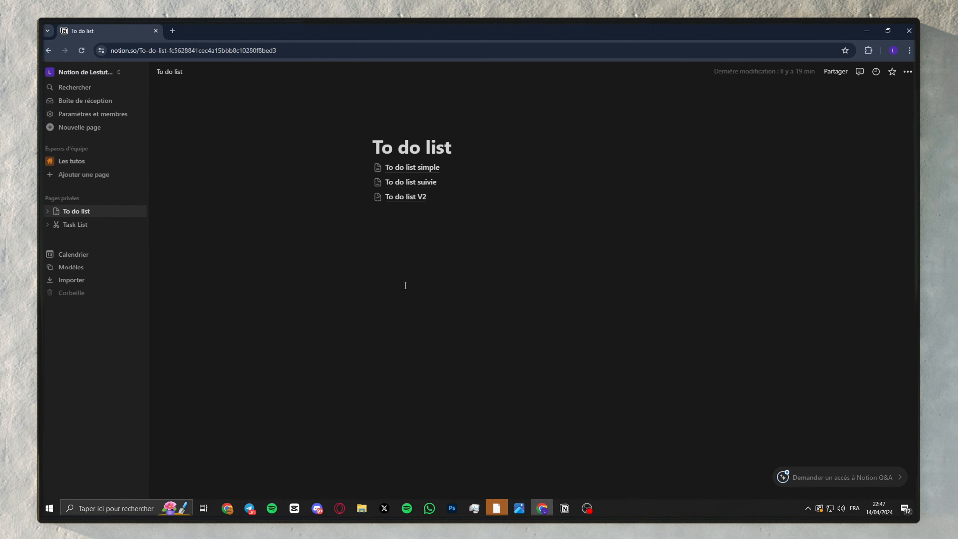
# Step: On the To do list simple page, add a task list item "Completer le google sheet" and check it off
pyautogui.click(415, 169)
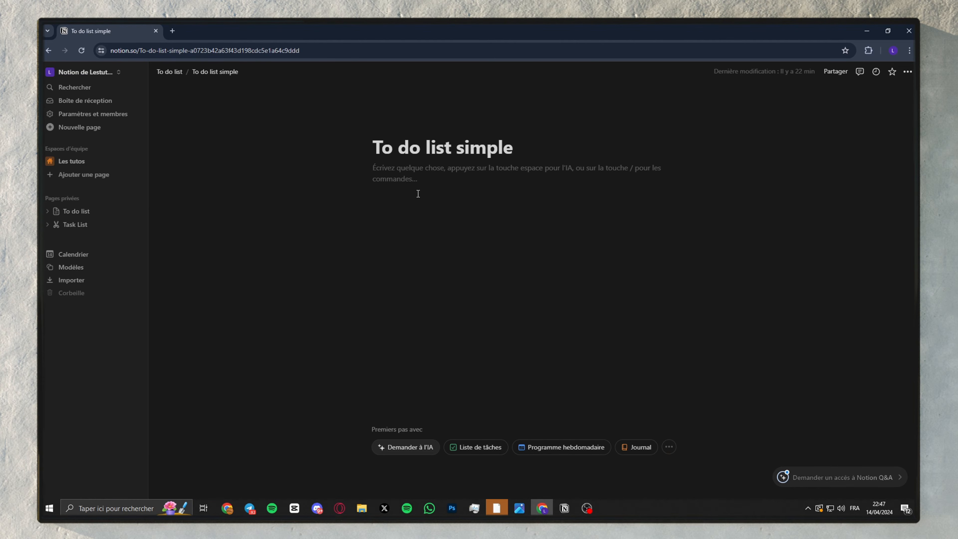
pyautogui.write('/')
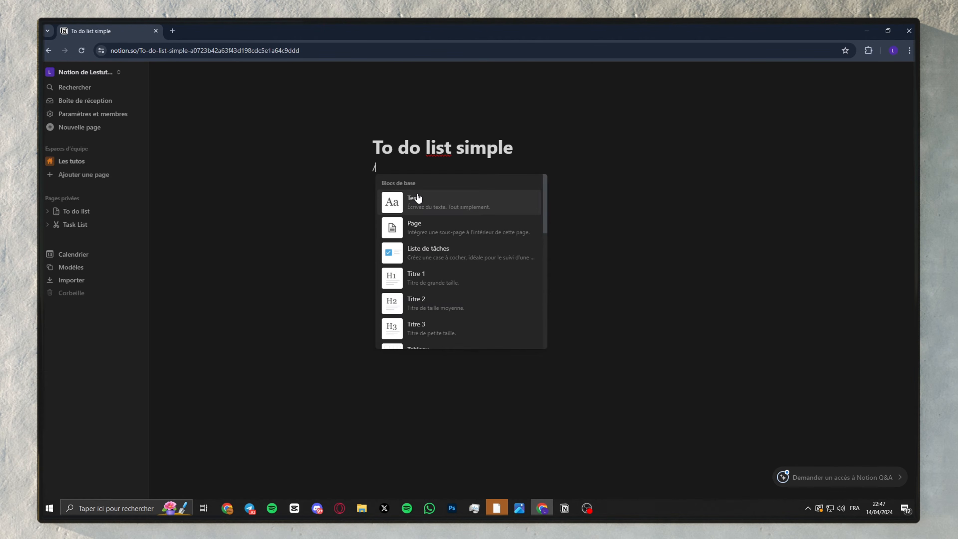
pyautogui.click(423, 252)
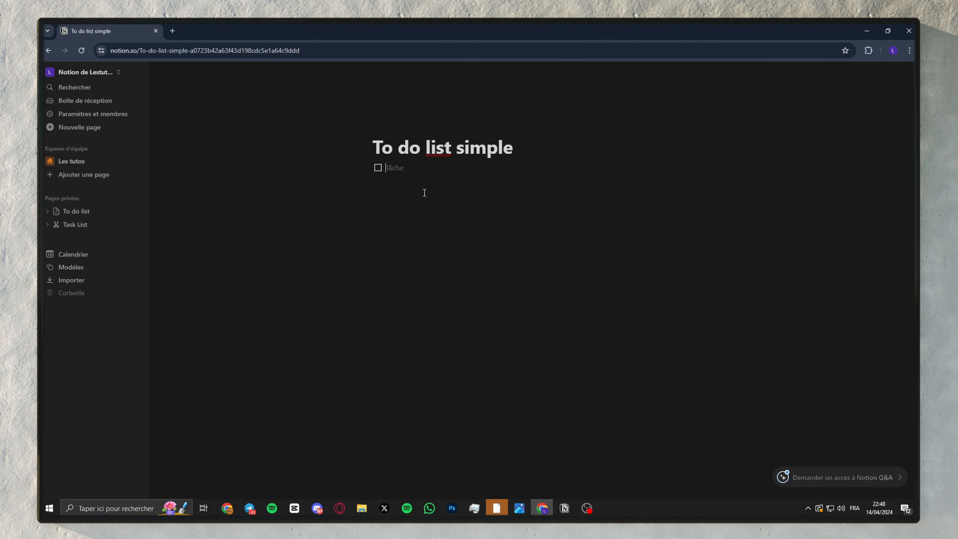
pyautogui.write('Completer le google shee')
pyautogui.press('Return')
pyautogui.click(378, 168)
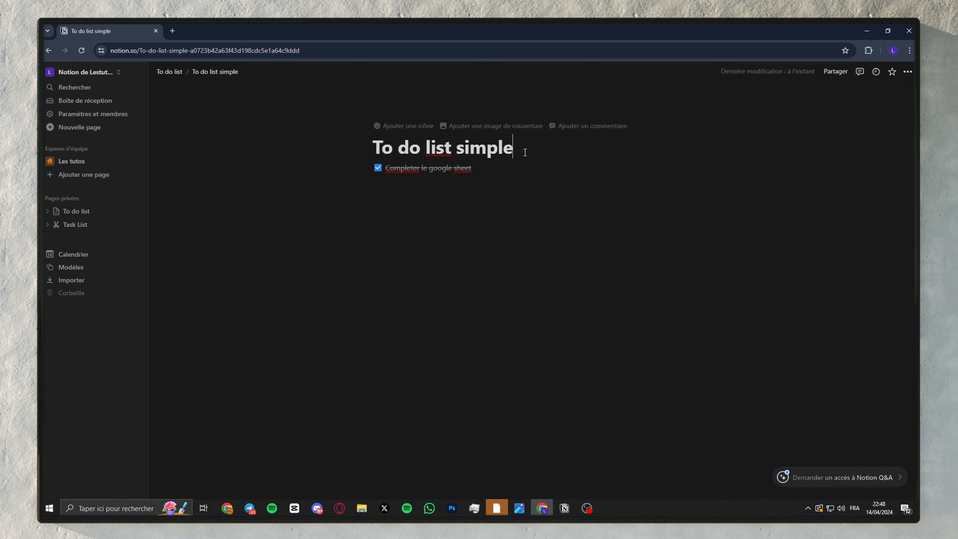
# Step: Add a Titre 1 heading reading "Dimanche" between the page title and the checked task
pyautogui.hotkey('ctrl', 'shift', 'Up')
pyautogui.write('/ti')
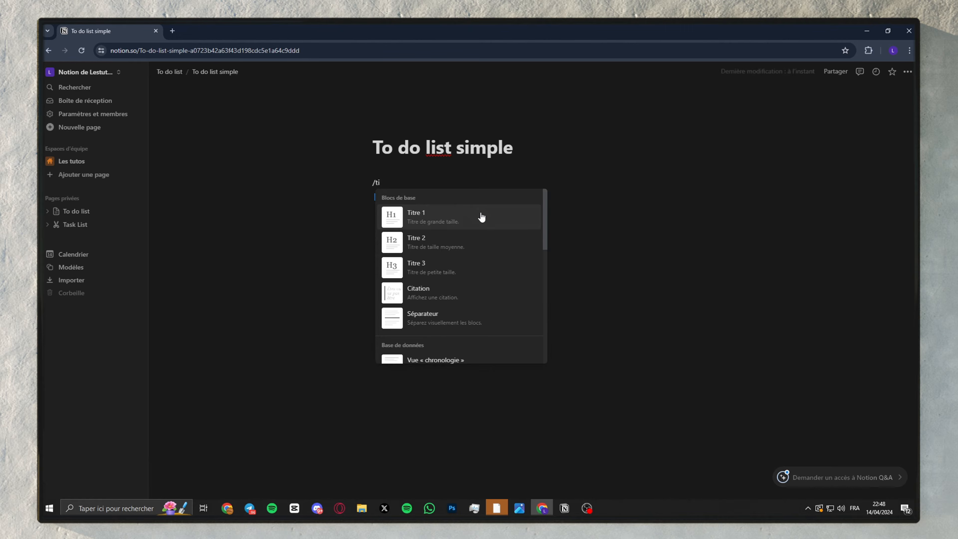
pyautogui.click(482, 213)
pyautogui.write('Dimanche')
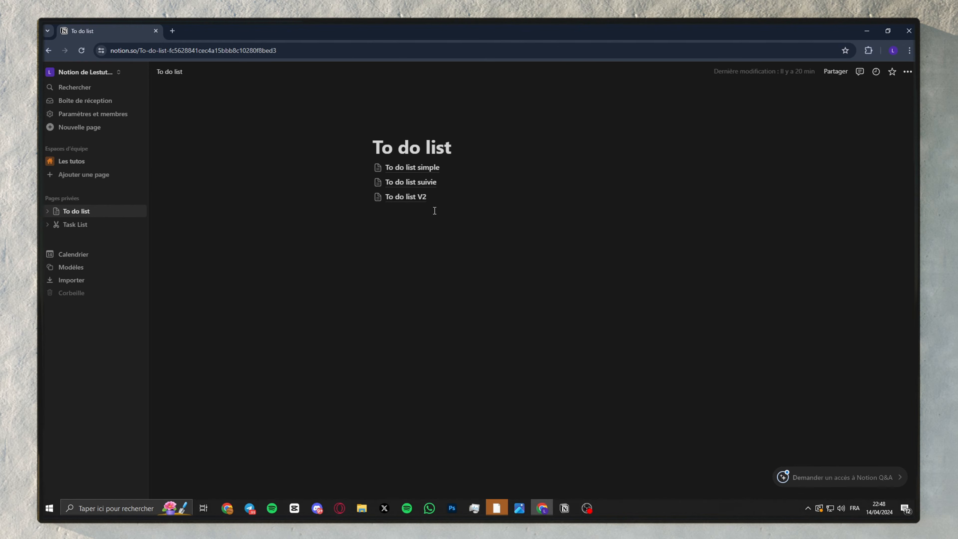
# Step: On the To do list suivie page, insert a kanban board database view and title it "To do list"
pyautogui.click(422, 183)
pyautogui.click(429, 218)
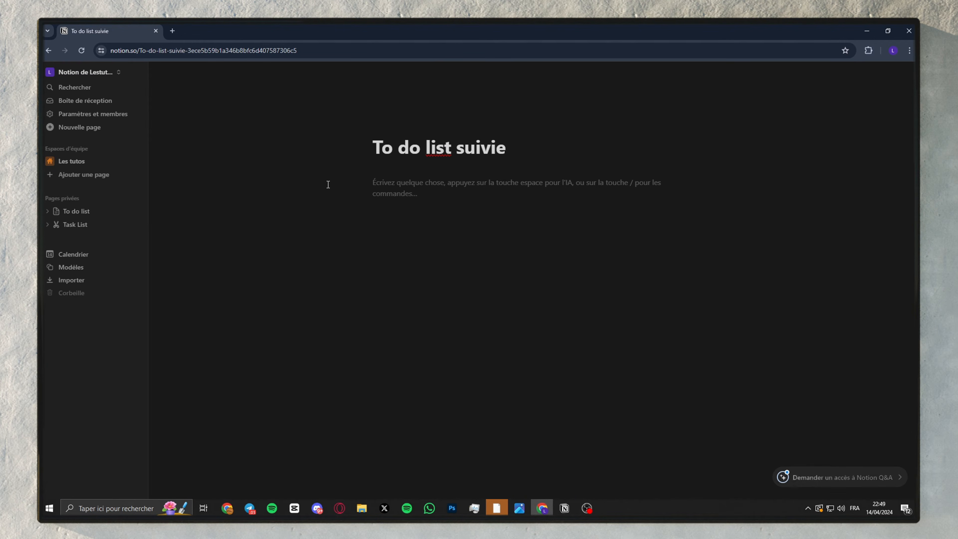
pyautogui.write('/boar')
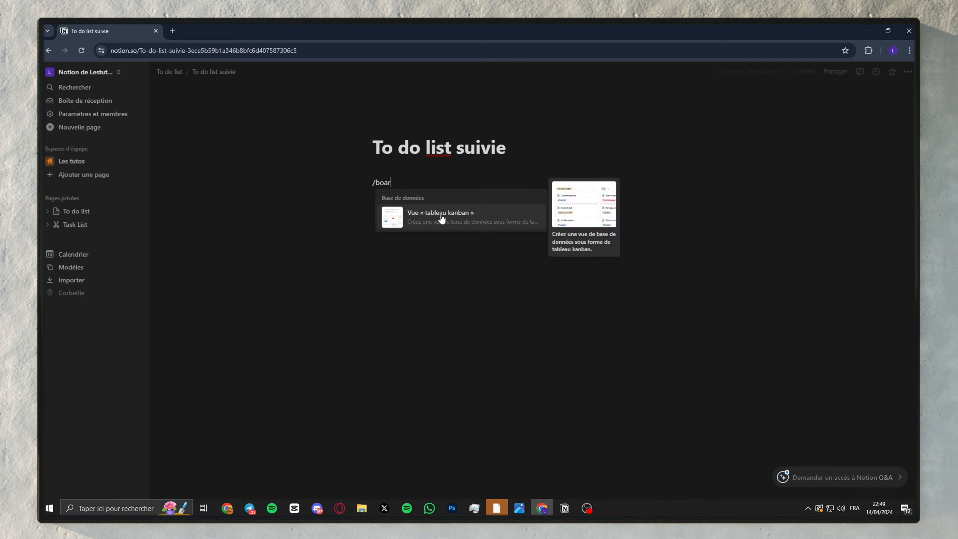
pyautogui.click(428, 220)
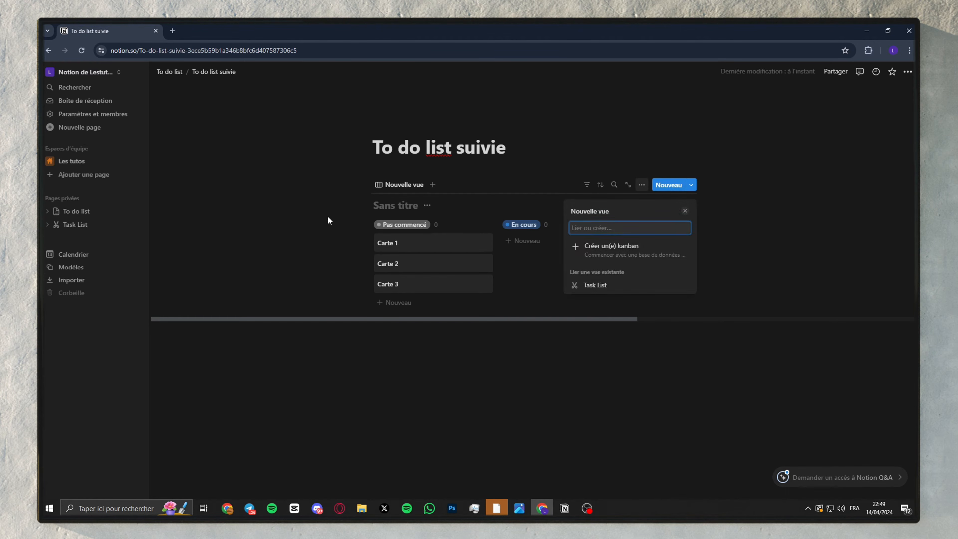
pyautogui.click(397, 206)
pyautogui.write('To do list')
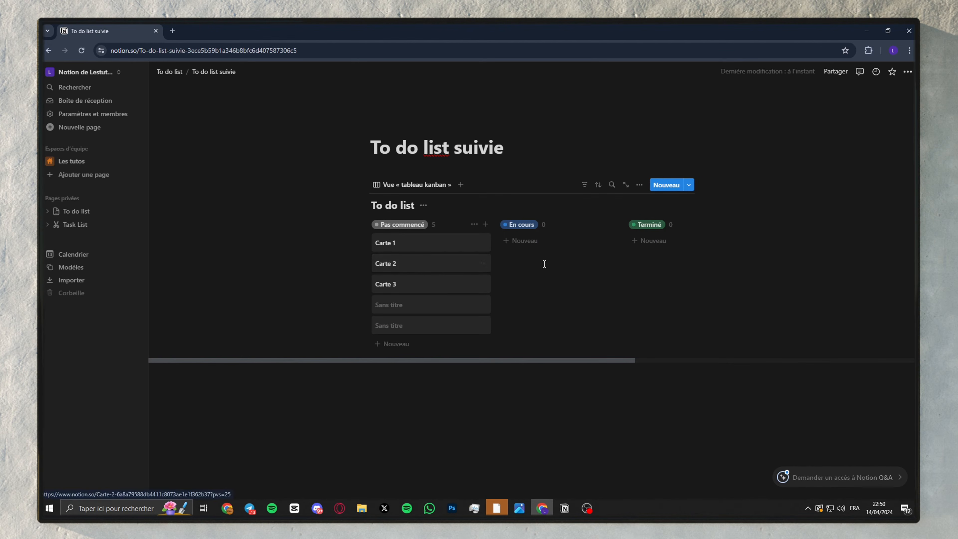
# Step: Move Carte 1 to En cours and Carte 2 to Terminé, and add a blank card under Pas commencé
pyautogui.moveTo(411, 246); pyautogui.dragTo(532, 283)
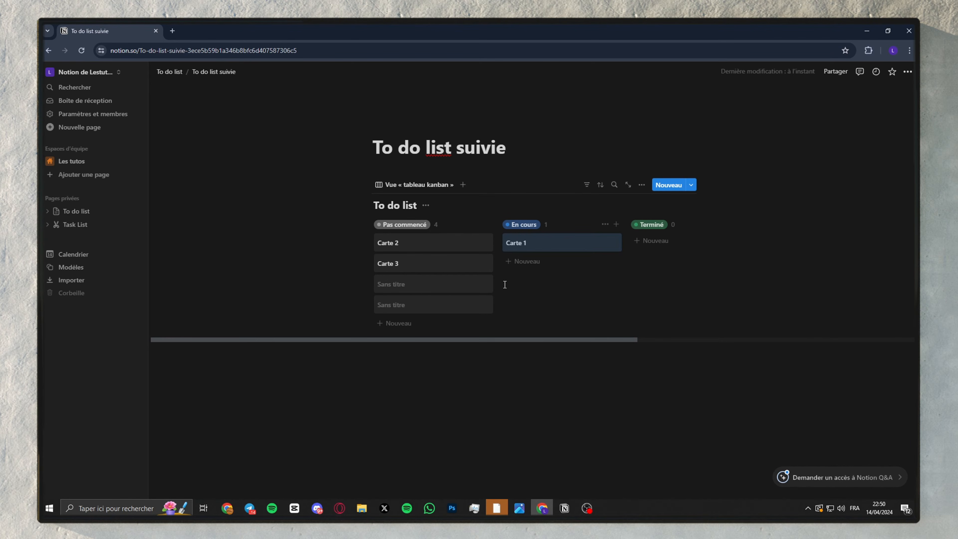
pyautogui.moveTo(433, 249); pyautogui.dragTo(654, 251)
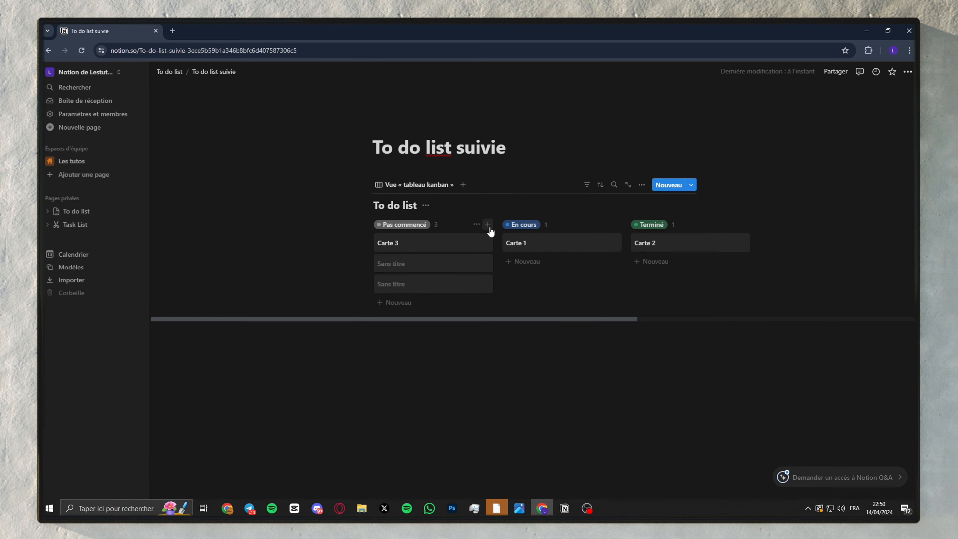
pyautogui.click(487, 224)
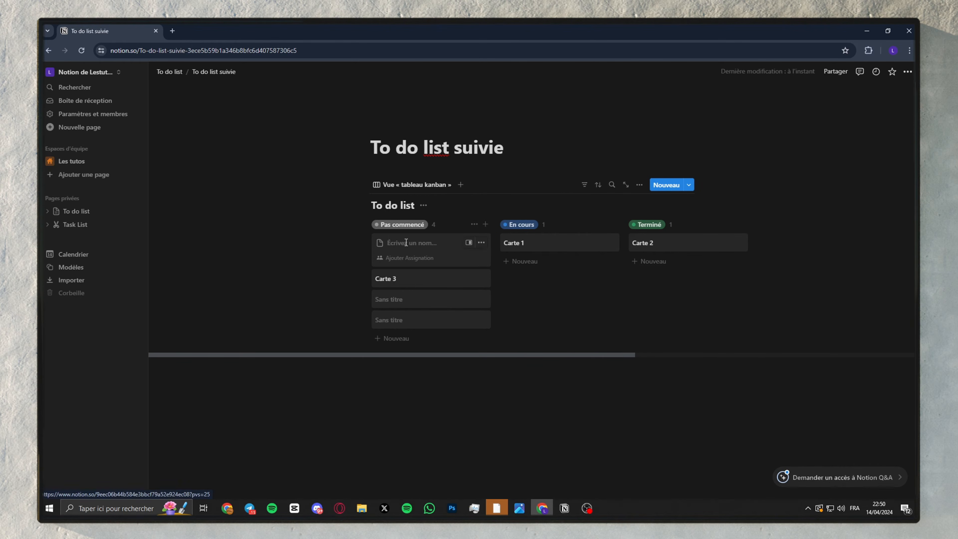
# Step: Open Carte 3 and view the people available for its Assignation property without choosing one
pyautogui.click(406, 281)
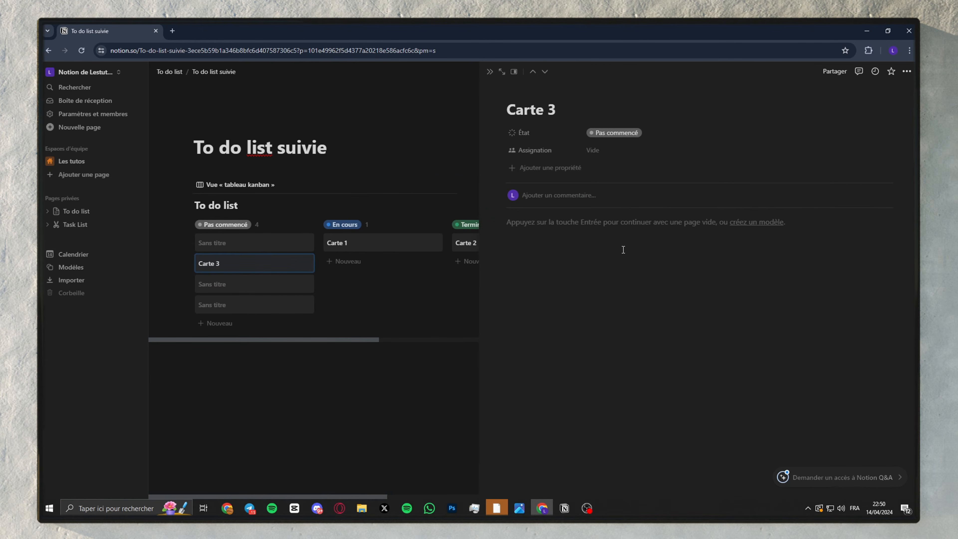
pyautogui.click(598, 152)
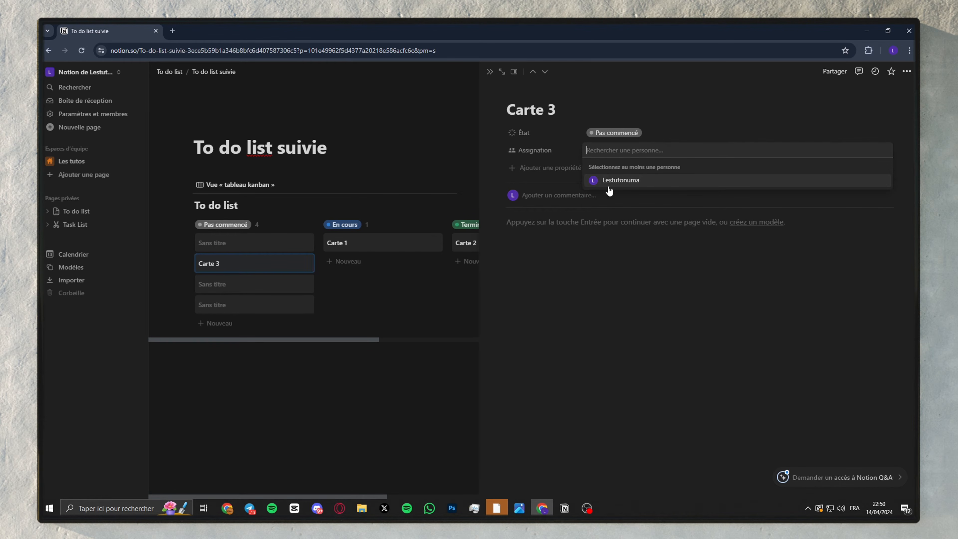
pyautogui.click(595, 253)
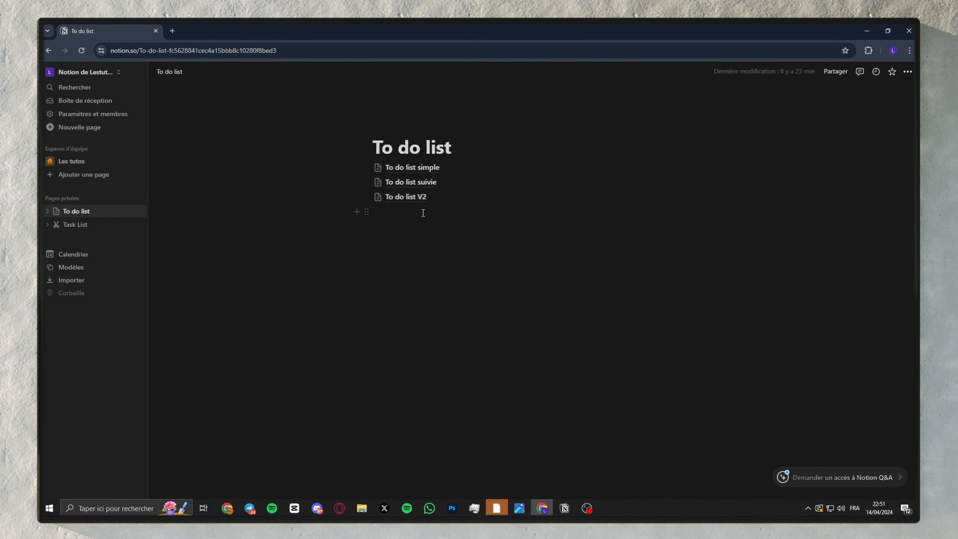
# Step: On the To do list V2 page, insert a database block with the table view
pyautogui.click(402, 199)
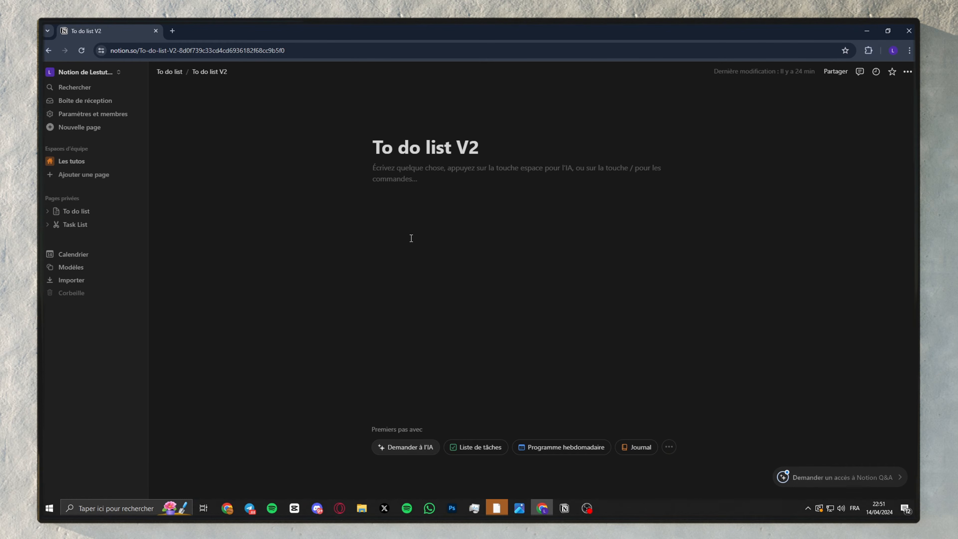
pyautogui.write('/b')
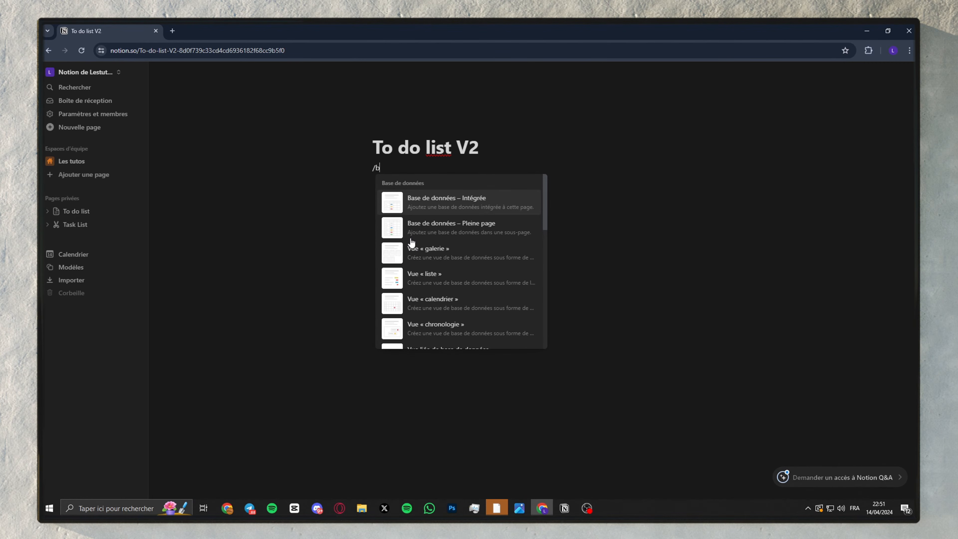
pyautogui.press('BackSpace')
pyautogui.write('table')
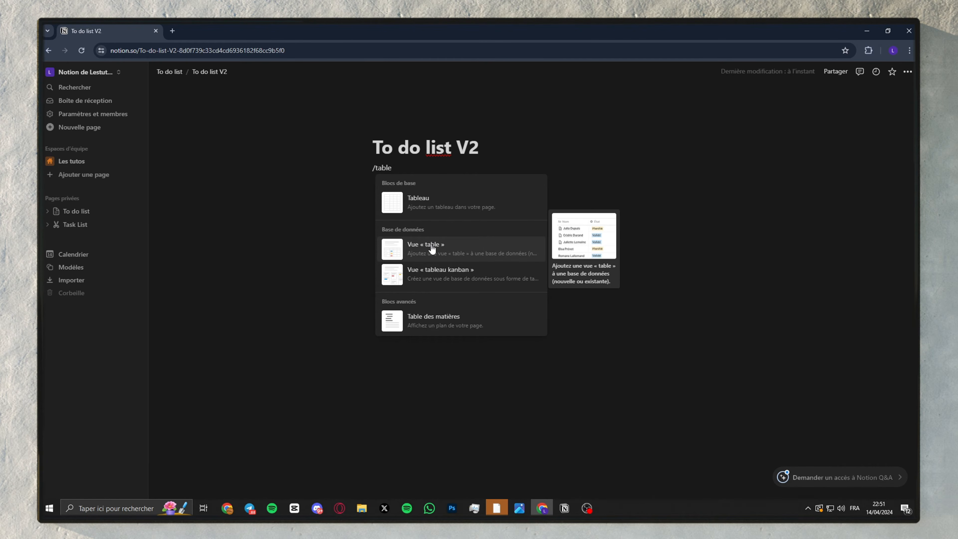
pyautogui.click(432, 249)
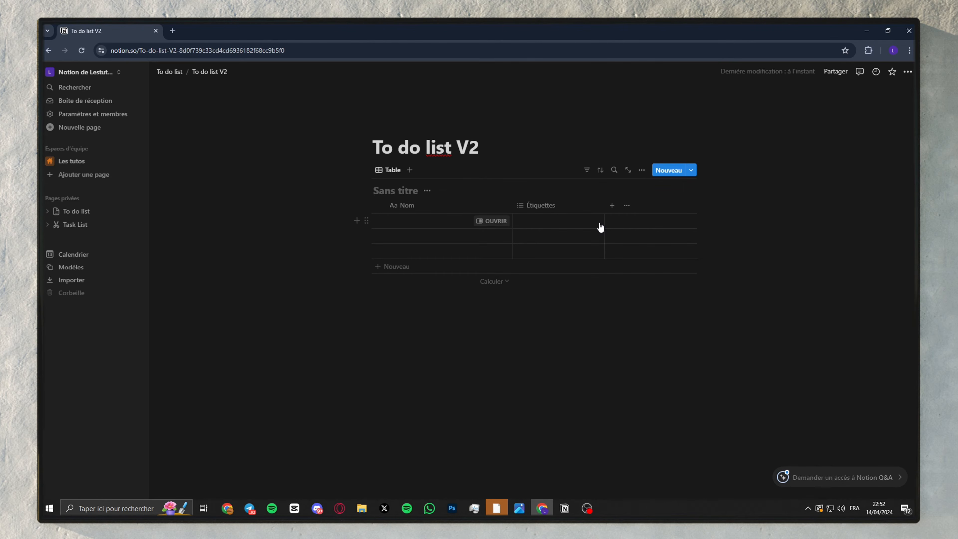
# Step: Title the new table database "To do list"
pyautogui.click(393, 189)
pyautogui.write('To do list')
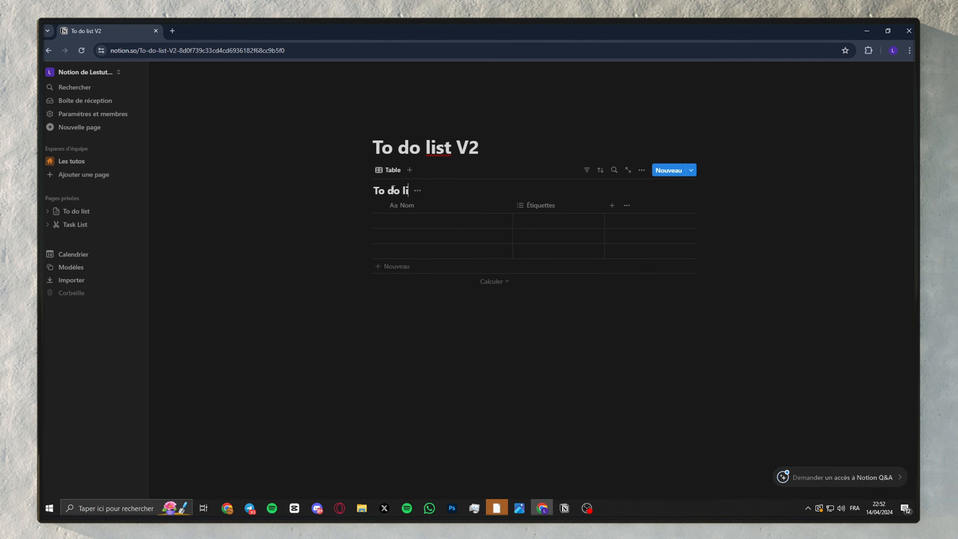
pyautogui.click(426, 210)
pyautogui.press('Escape')
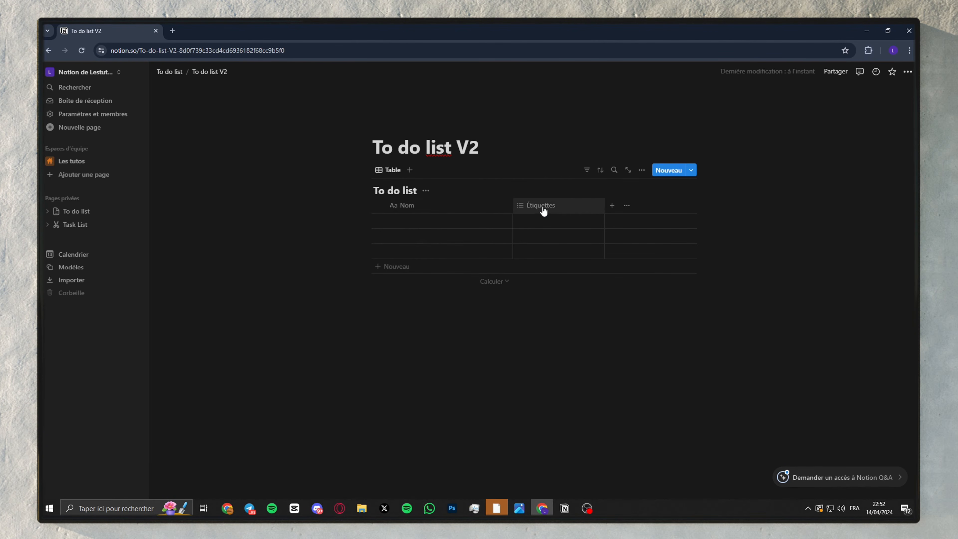
# Step: Rename the table's Étiquettes column to "Assignation"
pyautogui.click(547, 209)
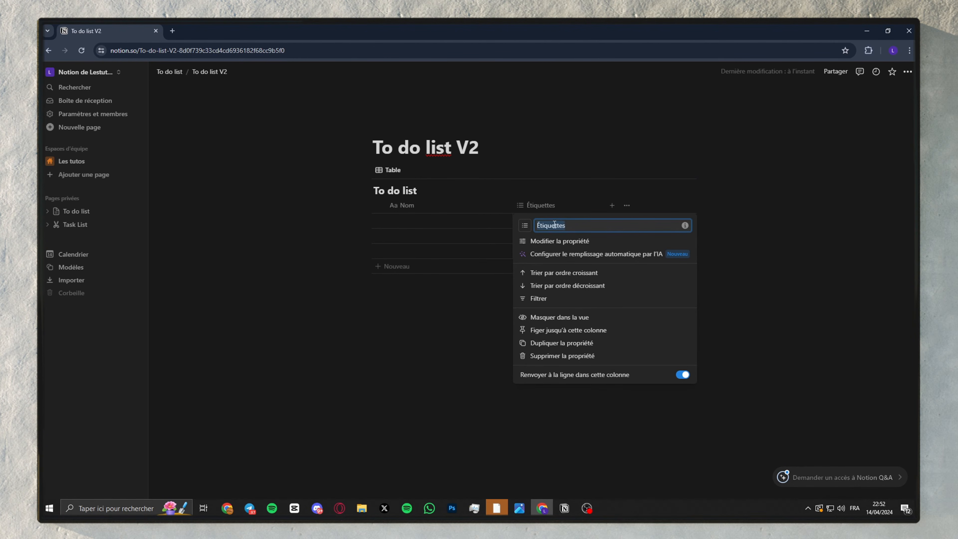
pyautogui.write('Assignatio')
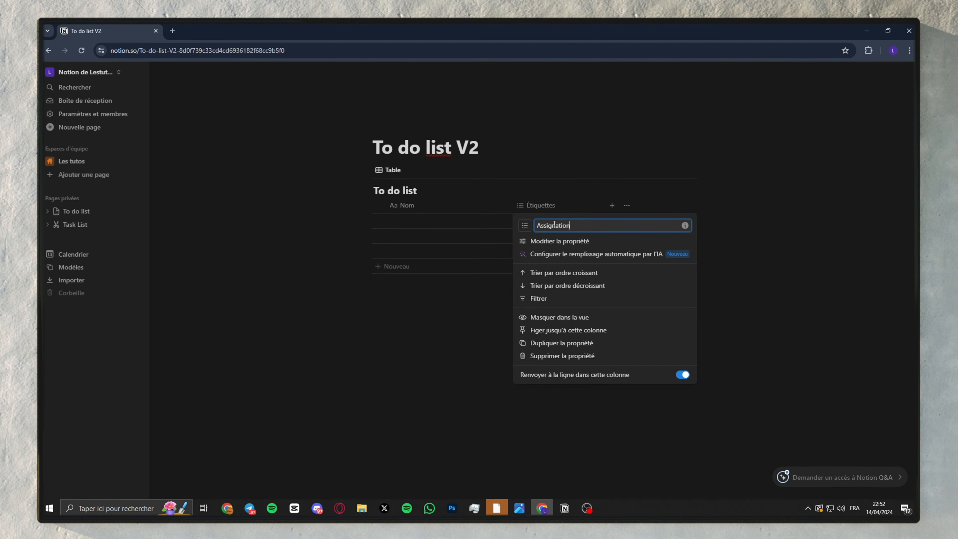
pyautogui.write('n')
pyautogui.press('Return')
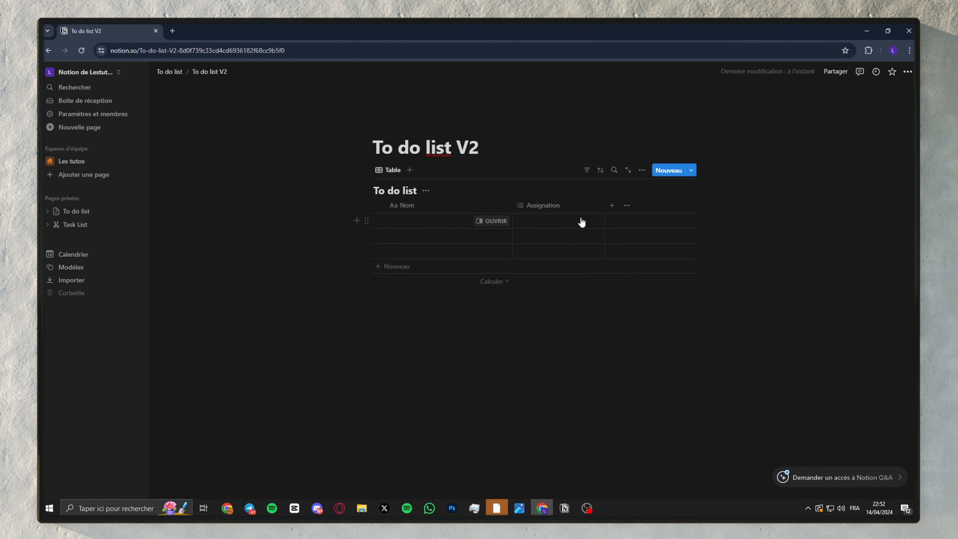
# Step: Add a new text property named "Statut" to the To do list table
pyautogui.click(612, 206)
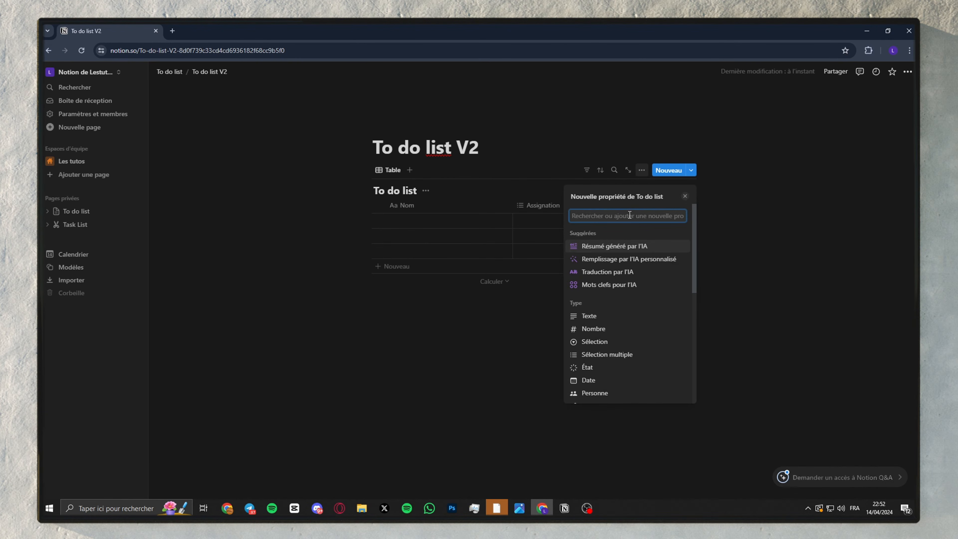
pyautogui.write('Statuit')
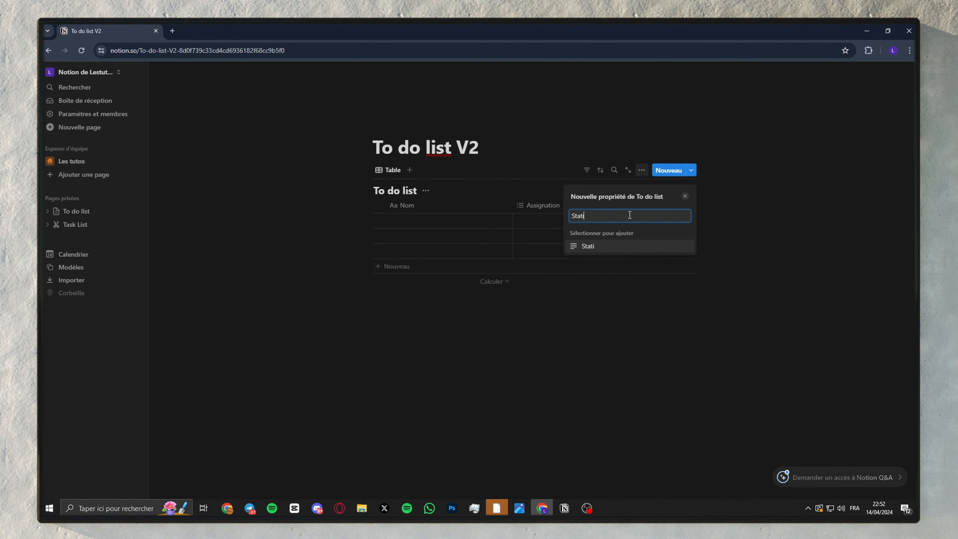
pyautogui.press('Return')
pyautogui.click(744, 211)
pyautogui.click(626, 222)
pyautogui.press('Escape')
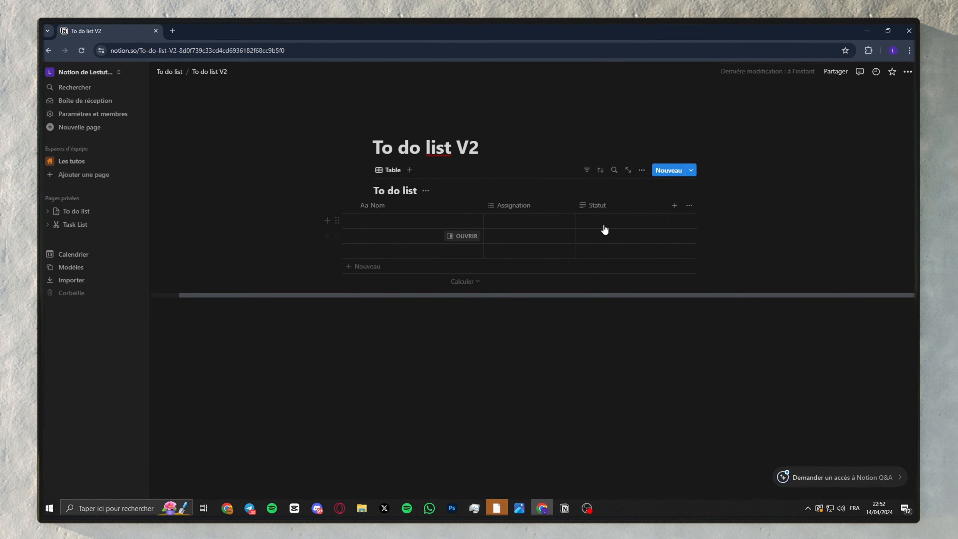
# Step: Change the Statut property's type to État, with its options Pas commencé, En cours and Terminé
pyautogui.click(615, 208)
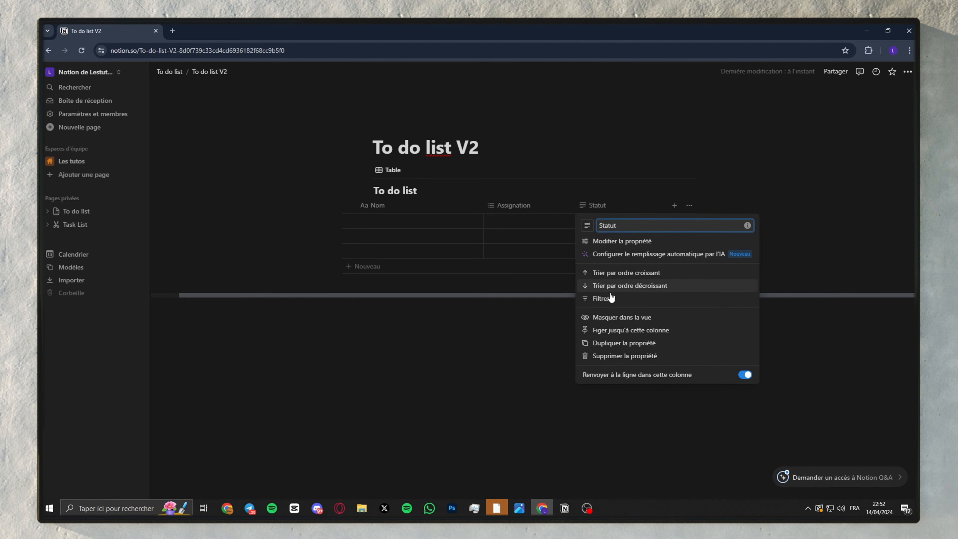
pyautogui.click(622, 242)
pyautogui.click(668, 234)
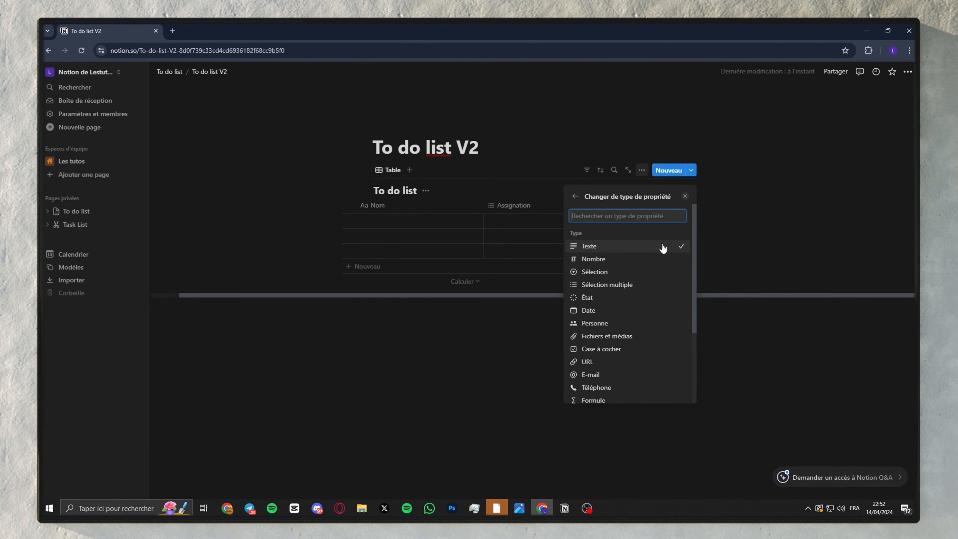
pyautogui.click(605, 300)
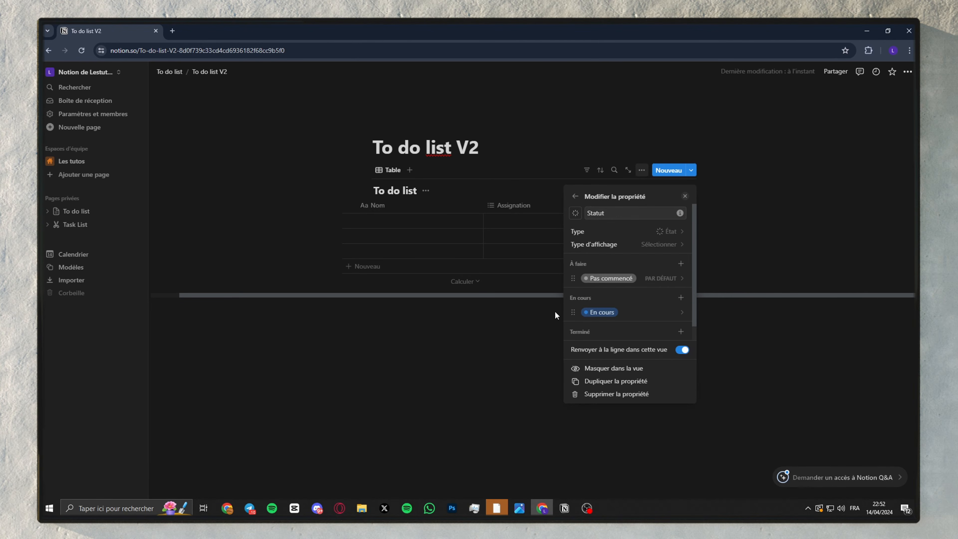
pyautogui.click(681, 300)
pyautogui.write('Terminé')
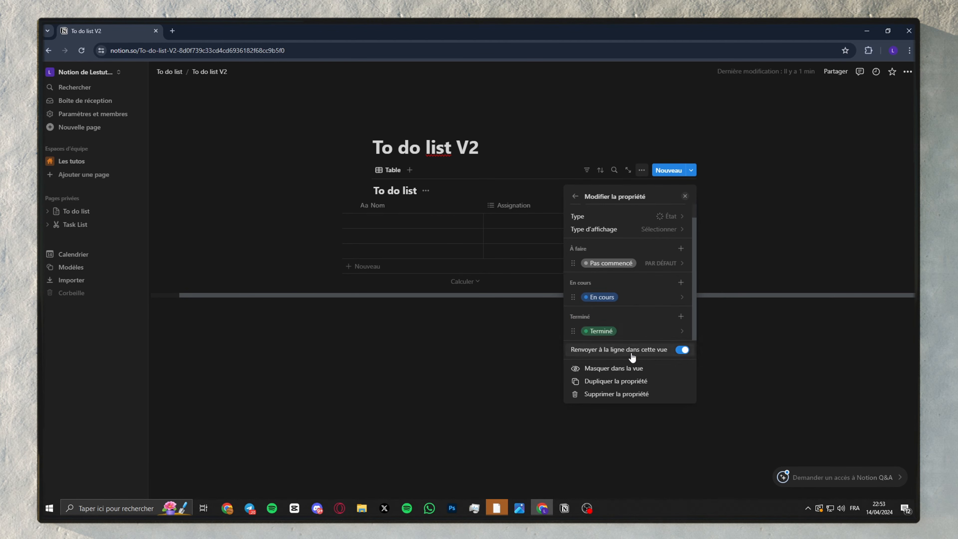
pyautogui.click(532, 339)
# Step: Check which property type is set for the Assignation column, leaving it as Sélection multiple
pyautogui.click(513, 205)
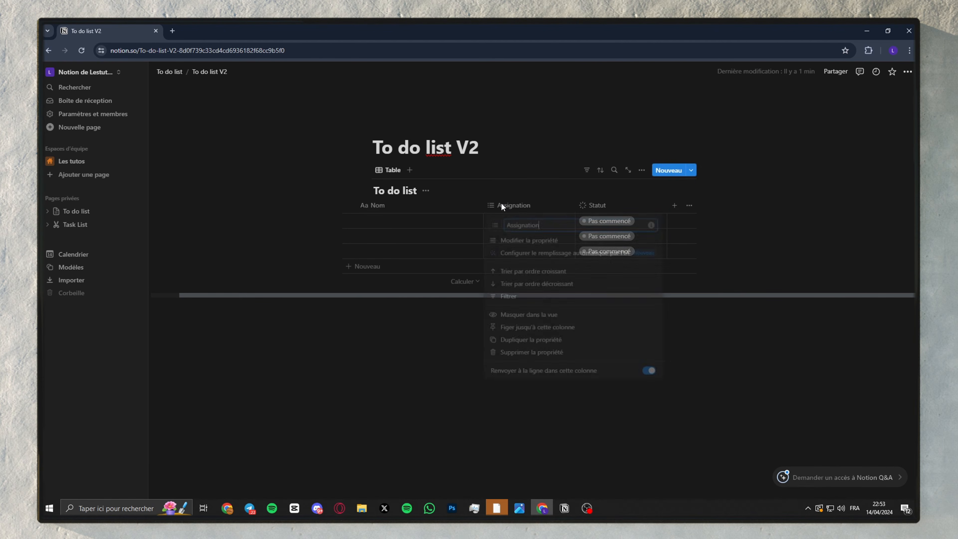
pyautogui.click(529, 241)
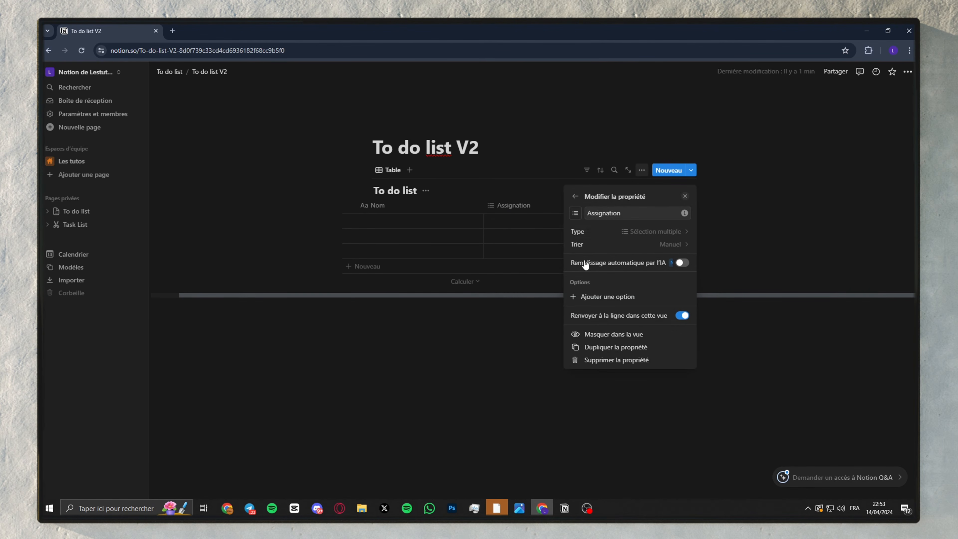
pyautogui.click(654, 231)
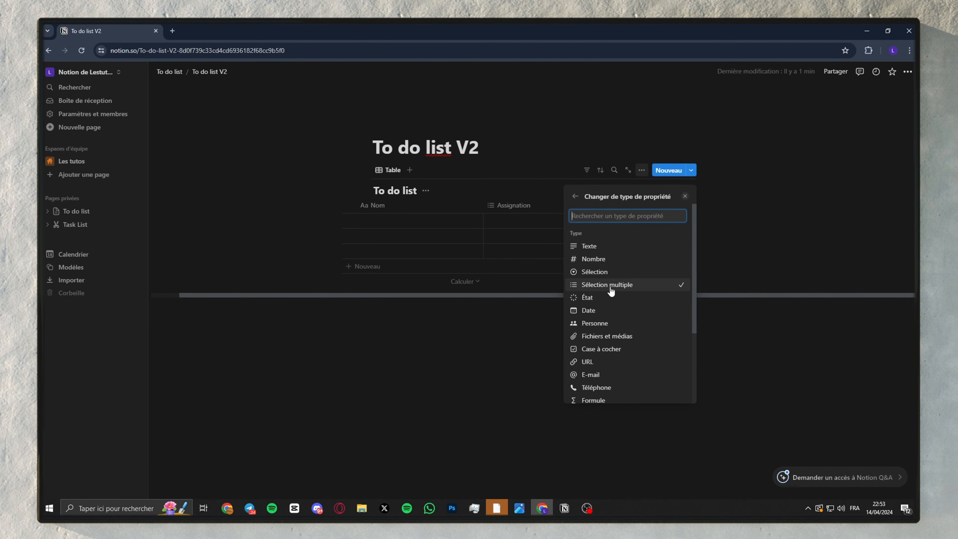
pyautogui.click(511, 338)
# Step: Create two options with people's first names in the first row's Assignation cell, assigning both people to that row
pyautogui.click(514, 226)
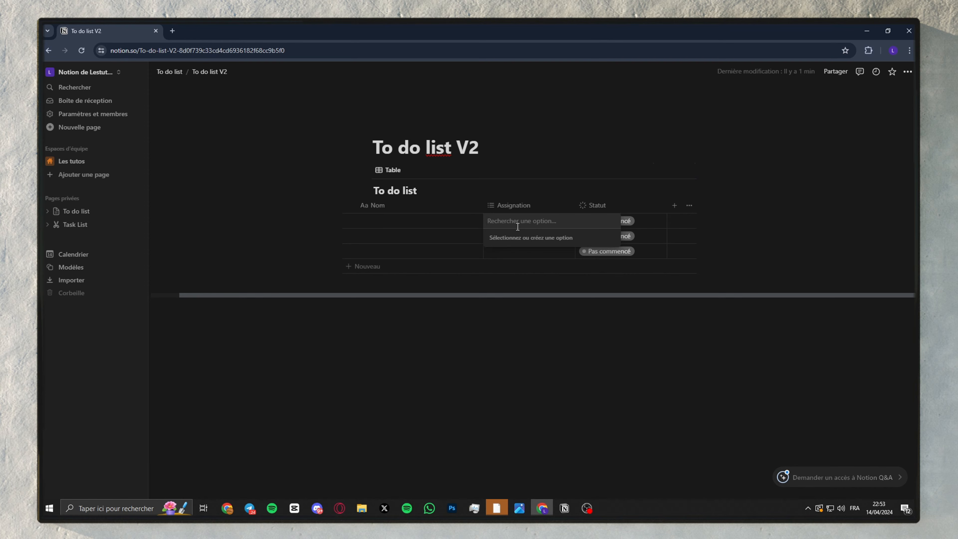
pyautogui.write('Jean')
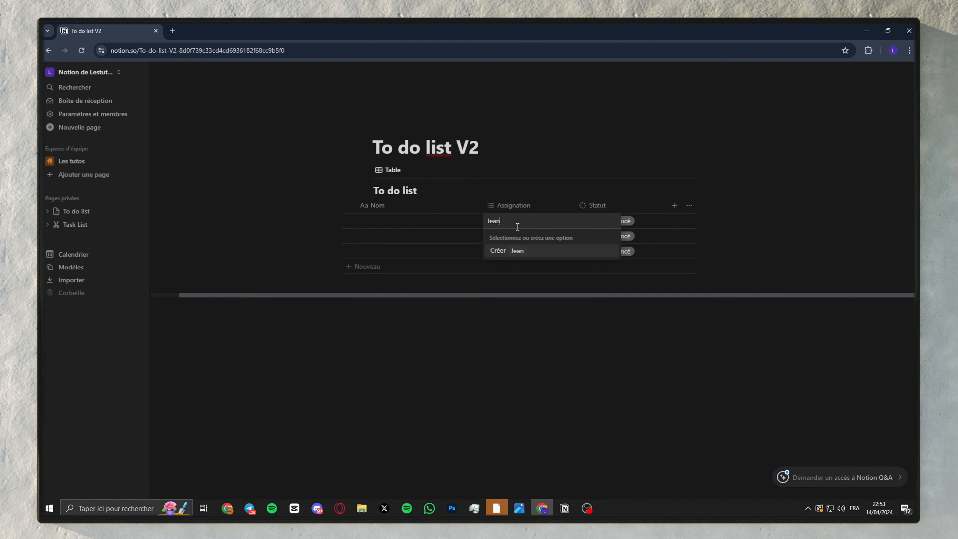
pyautogui.press('Return')
pyautogui.write('Amira')
pyautogui.press('Return')
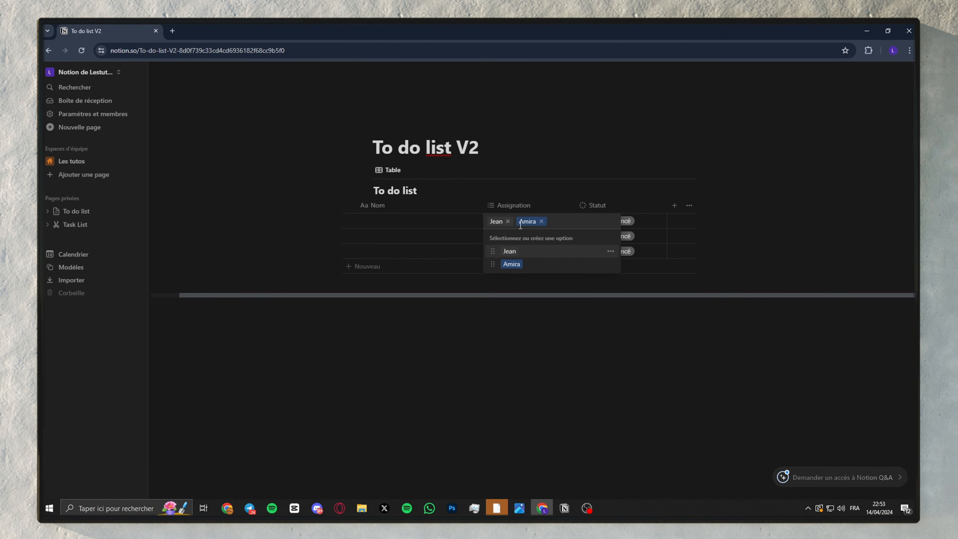
pyautogui.click(511, 305)
# Step: Assign the second person's existing option to the second row's Assignation cell
pyautogui.click(507, 236)
pyautogui.click(531, 277)
pyautogui.click(519, 326)
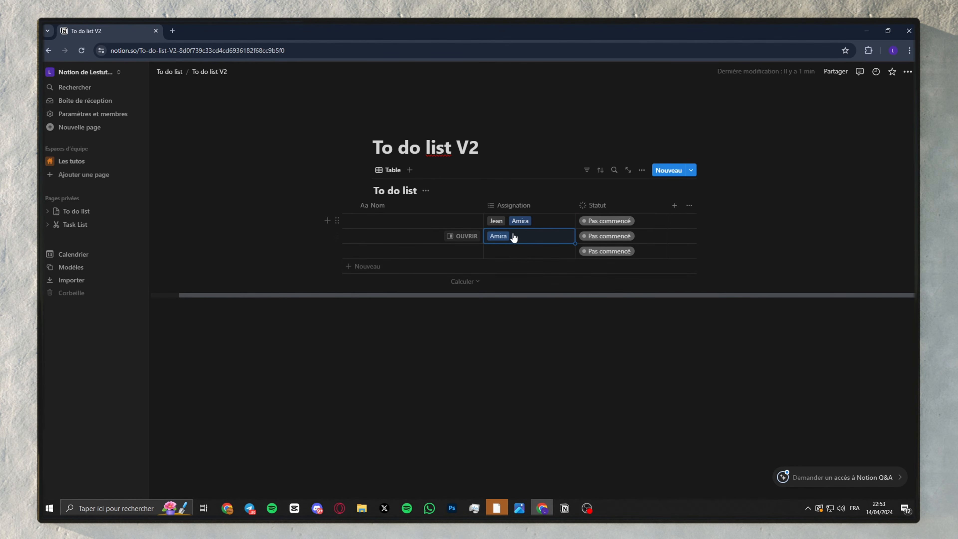
pyautogui.click(721, 228)
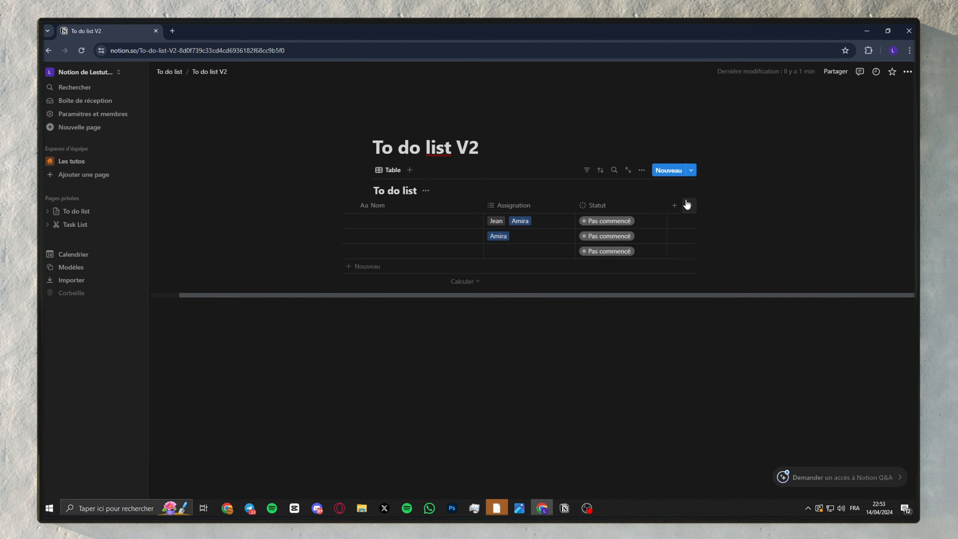
# Step: Add a text property named "annotation" to the To do list table and enter "DSFZEFERG" in its first row
pyautogui.click(675, 204)
pyautogui.write('annotation')
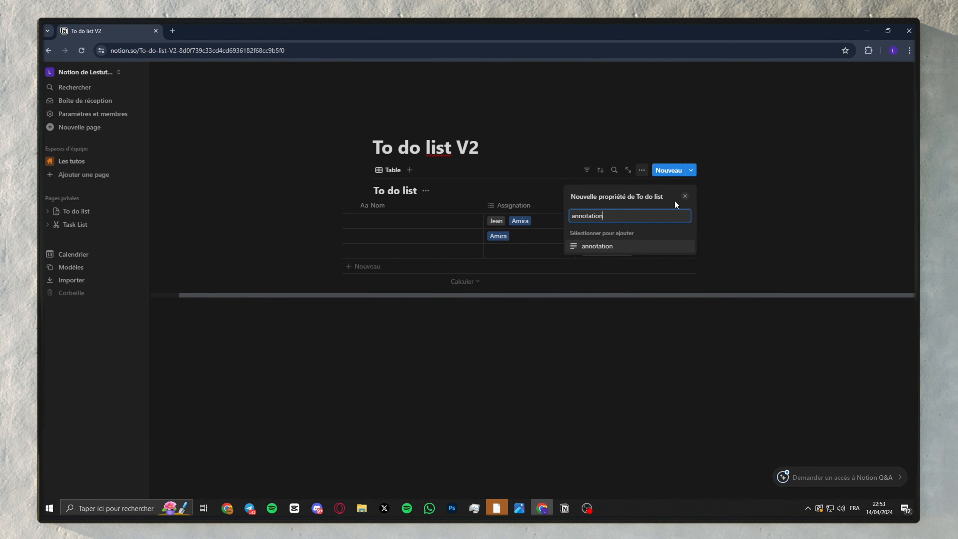
pyautogui.click(628, 245)
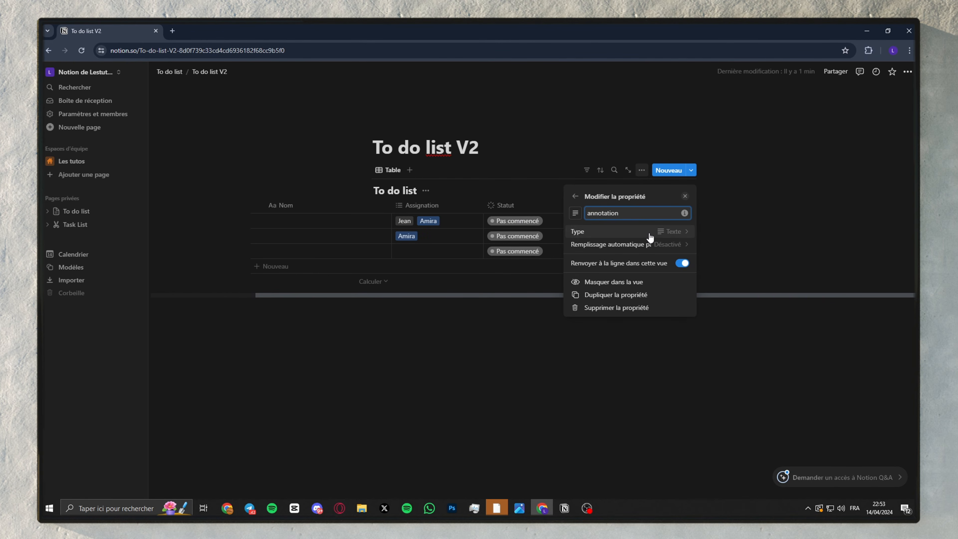
pyautogui.press('Escape')
pyautogui.click(630, 221)
pyautogui.write('DSFZEFERG')
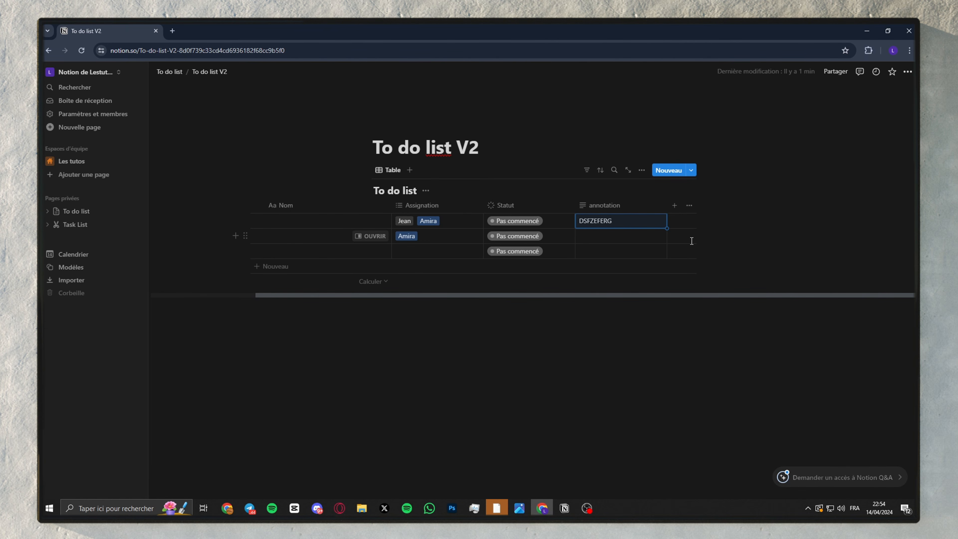
# Step: Review the To do list suivie and To do list simple subpages of the parent To do list page
pyautogui.click(169, 71)
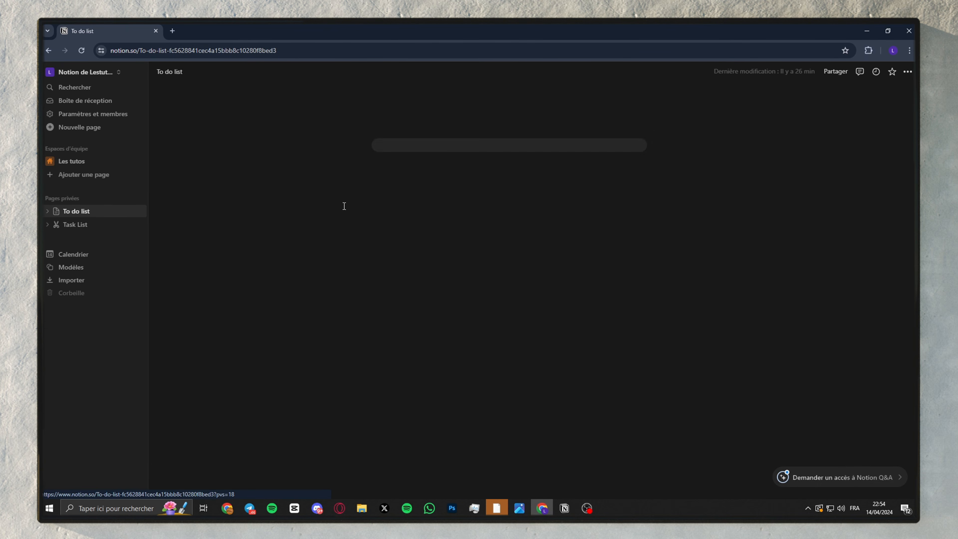
pyautogui.click(412, 183)
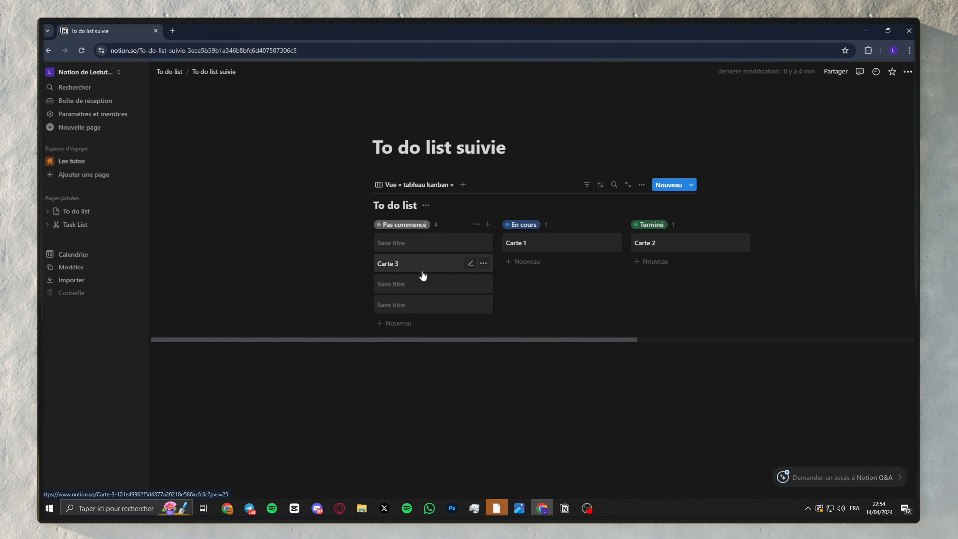
pyautogui.click(173, 73)
pyautogui.click(428, 169)
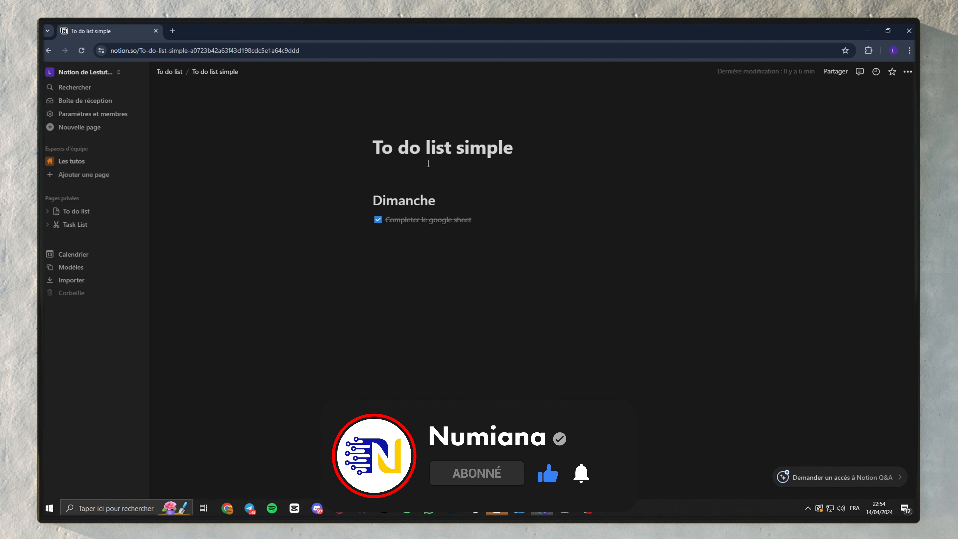